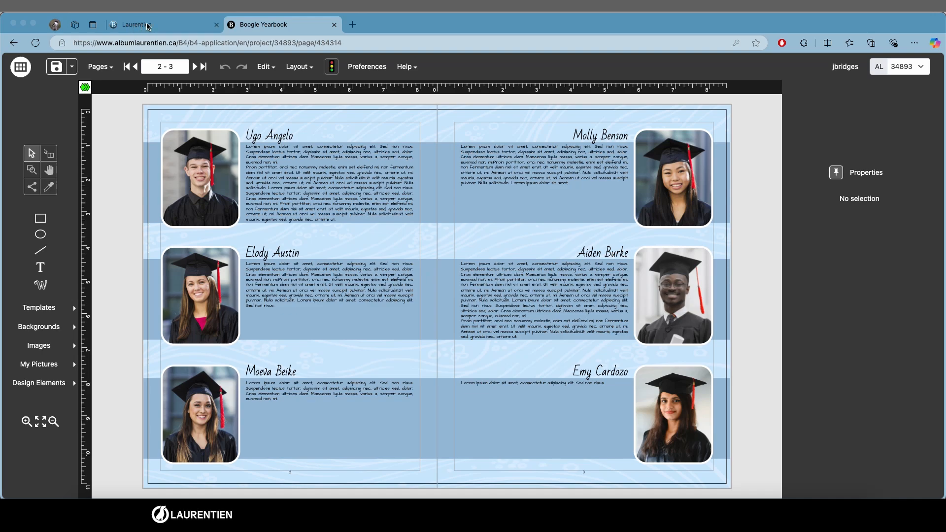
Step: Open the Boogie Texts tool from the Laurentien portal and sign in with the account username and password
{"action": "left_click", "coordinate": [148, 26]}
{"action": "left_click", "coordinate": [166, 147]}
{"action": "left_click", "coordinate": [450, 167]}
{"action": "left_click", "coordinate": [453, 200]}
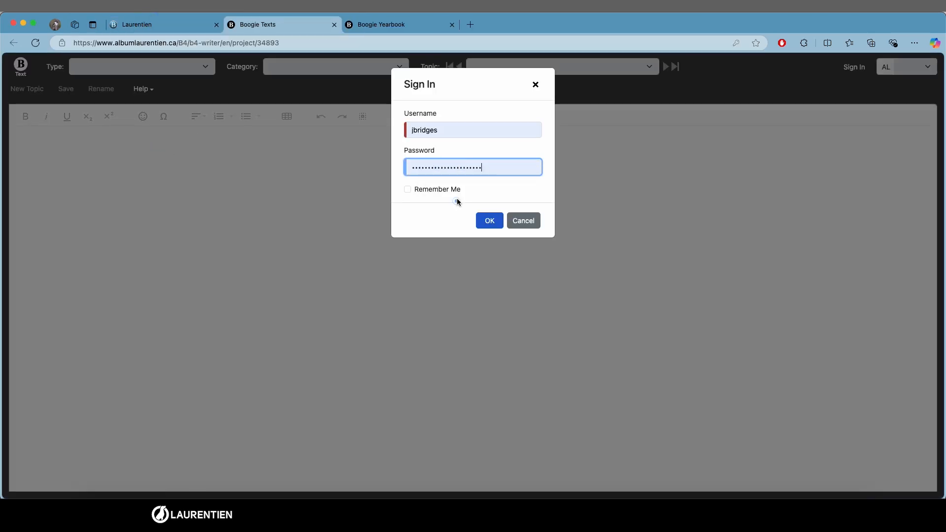
{"action": "left_click", "coordinate": [490, 221]}
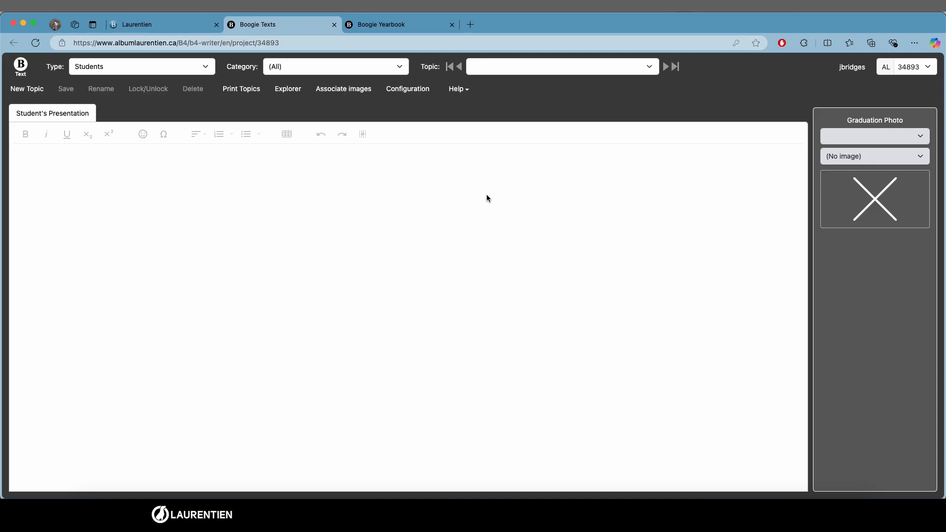
Step: Open the configuration and create a new topic type named Graduates
{"action": "left_click", "coordinate": [395, 90]}
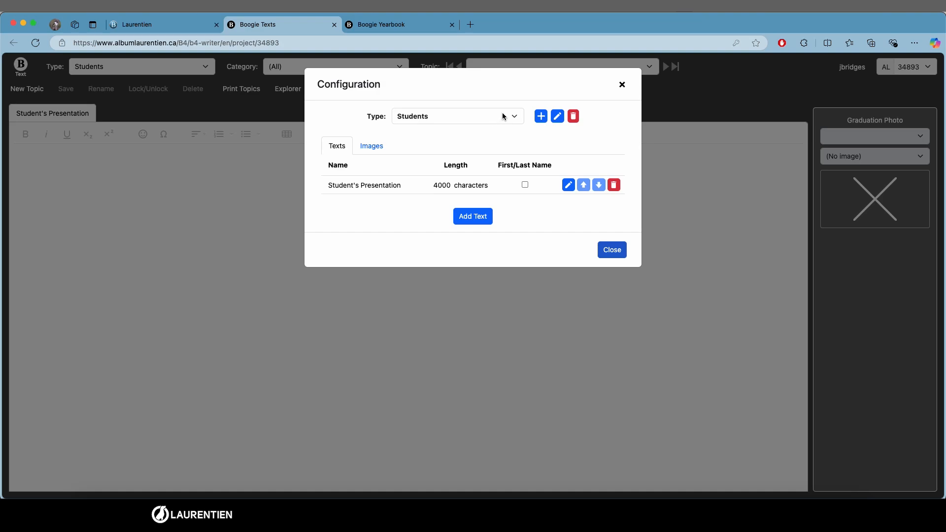
{"action": "left_click", "coordinate": [477, 118]}
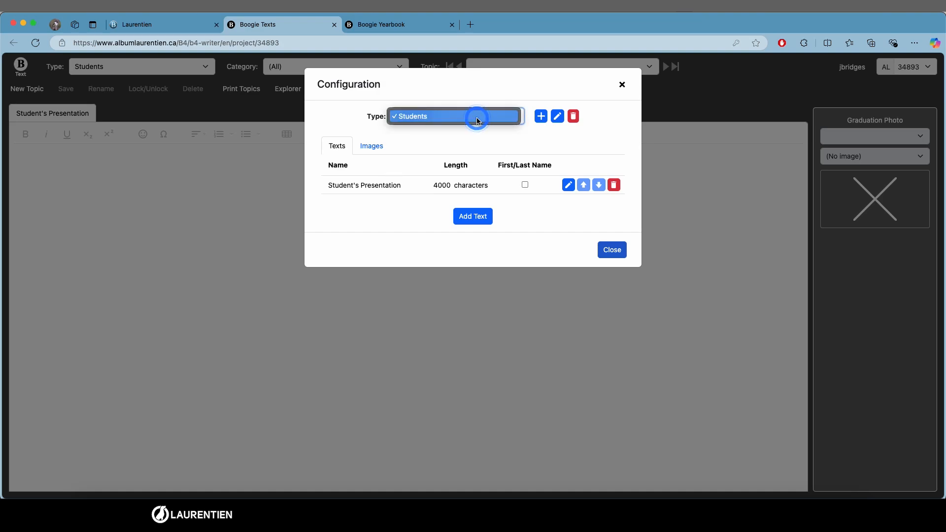
{"action": "left_click", "coordinate": [537, 138]}
{"action": "left_click", "coordinate": [541, 116]}
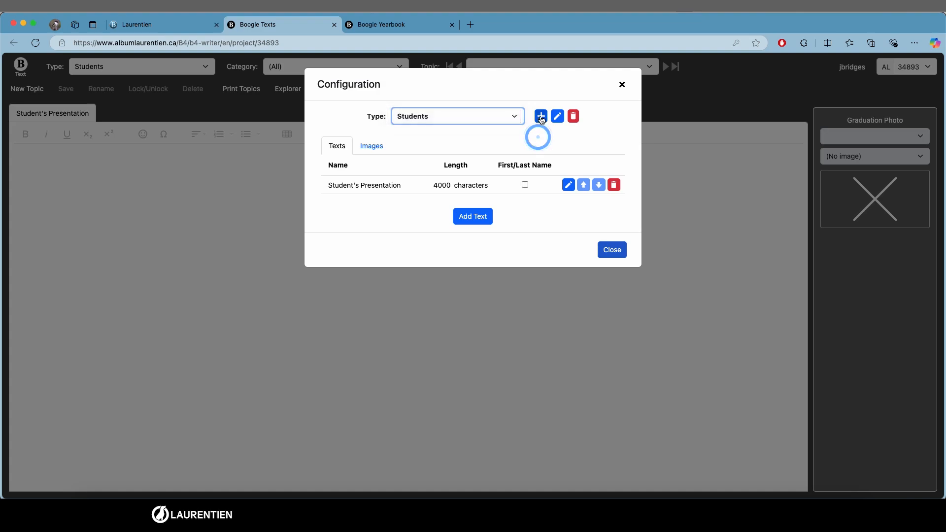
{"action": "type", "text": "Gra"}
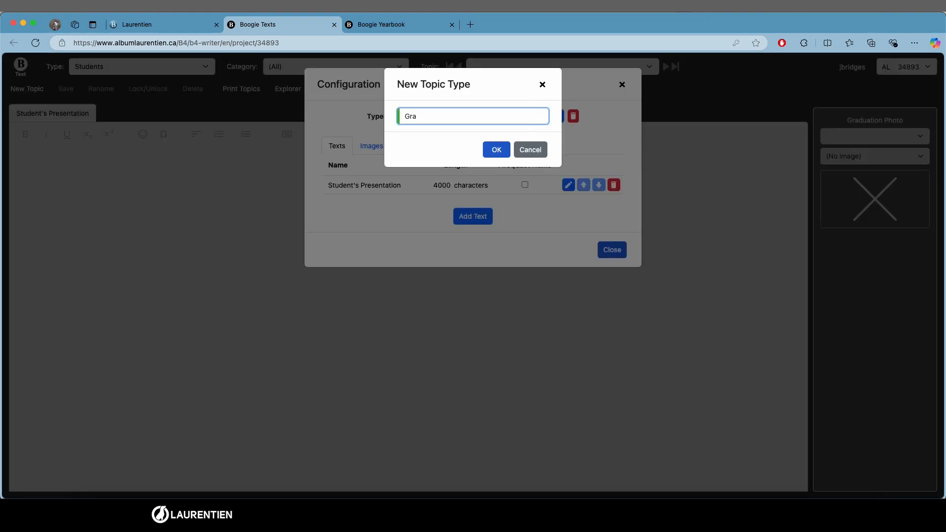
{"action": "type", "text": "duates"}
{"action": "left_click", "coordinate": [495, 150]}
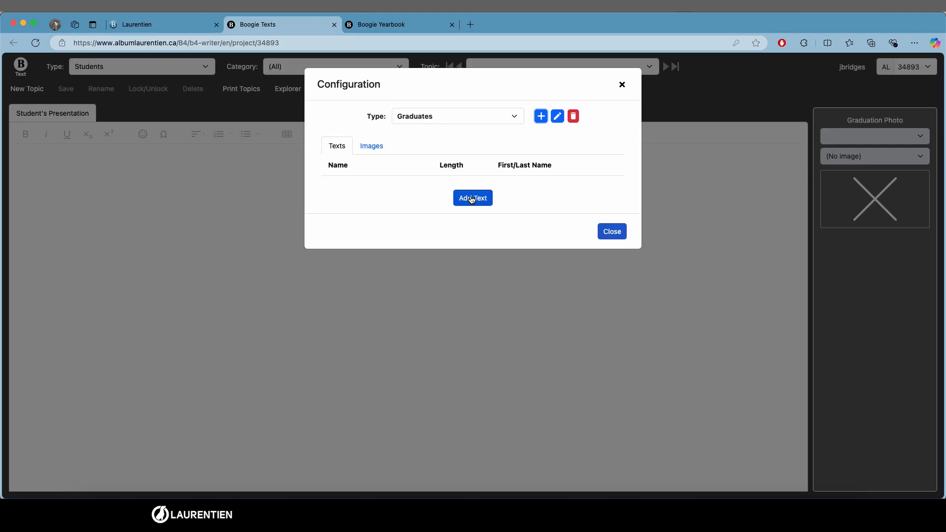
Step: Start adding a text to the Graduates type and name it Graduates
{"action": "left_click", "coordinate": [372, 147]}
{"action": "left_click", "coordinate": [333, 148]}
{"action": "left_click", "coordinate": [470, 199]}
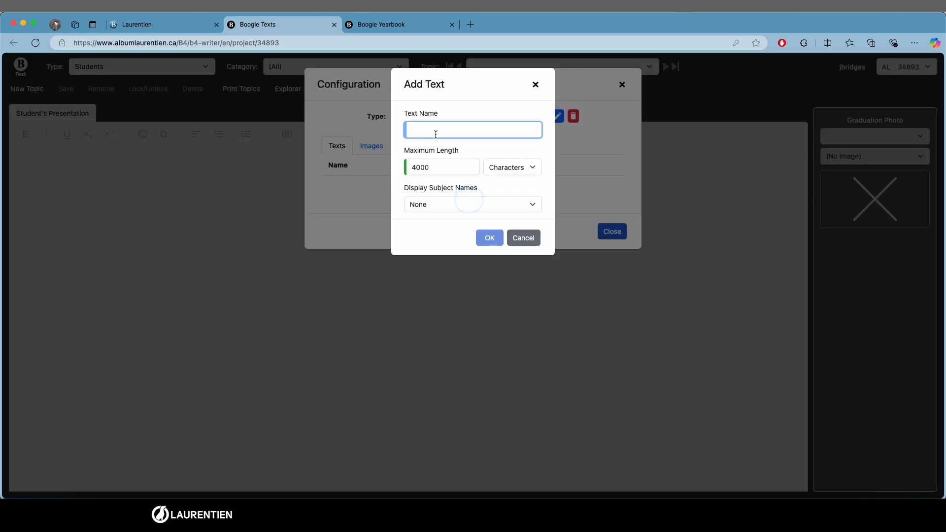
{"action": "type", "text": "Graduates"}
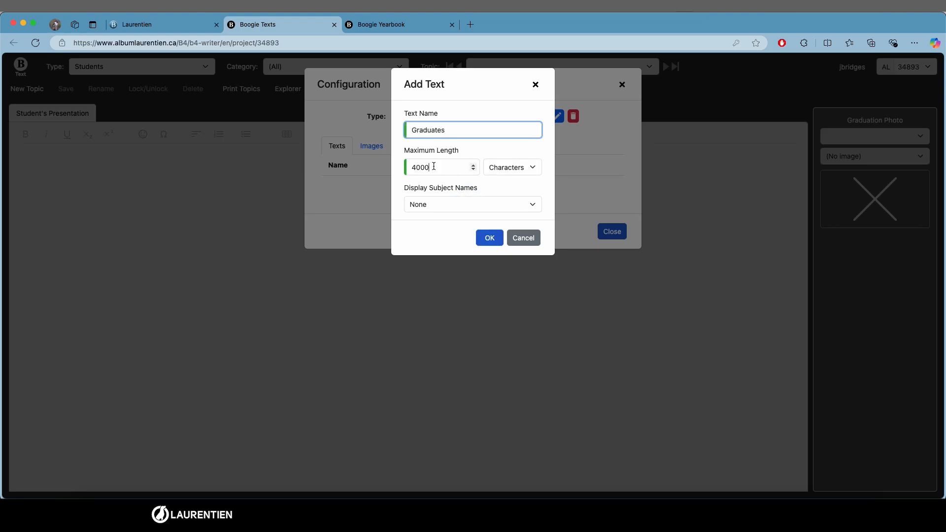
Step: Switch to the yearbook and select a graduate's paragraph on pages 2–3 to check its character count
{"action": "left_click", "coordinate": [434, 166]}
{"action": "left_click", "coordinate": [377, 25]}
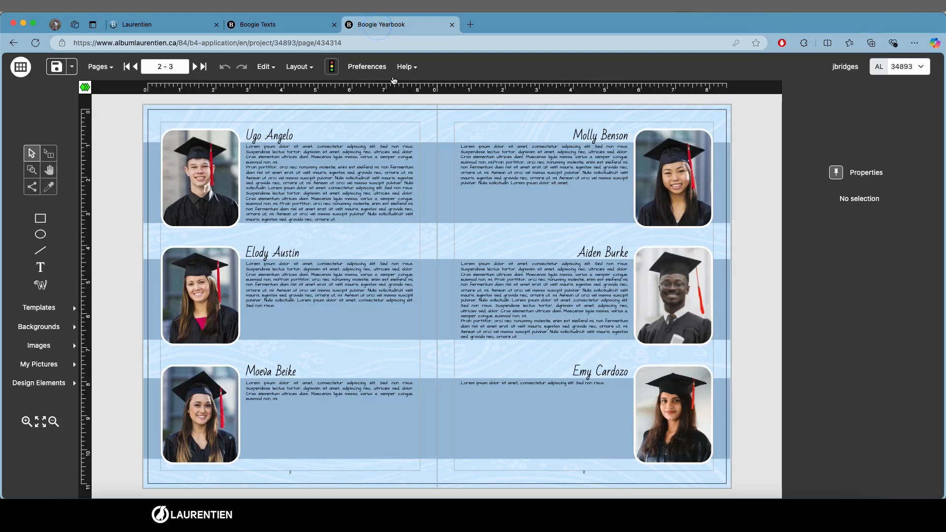
{"action": "left_click", "coordinate": [302, 184]}
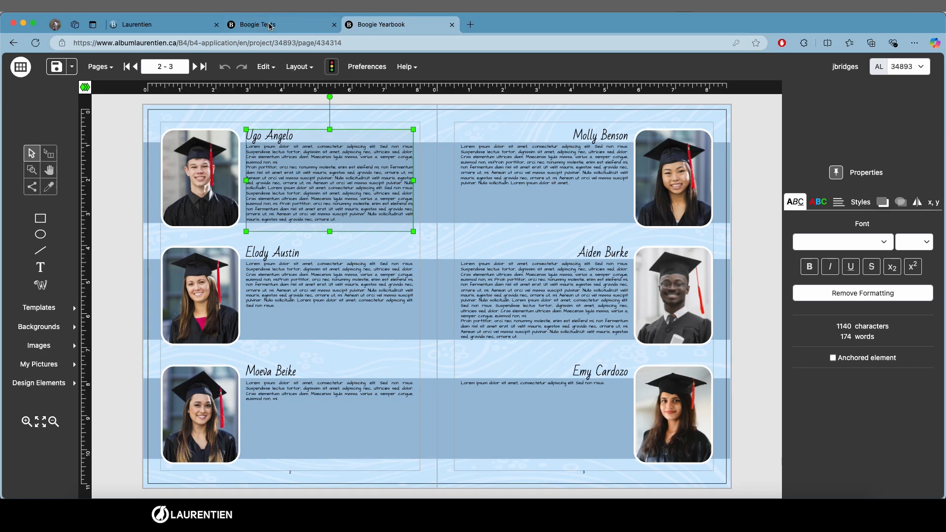
Step: Set the text's maximum length to 1140 characters, display names as FirstName LastName, and confirm
{"action": "left_click", "coordinate": [264, 26]}
{"action": "key", "text": "super+a"}
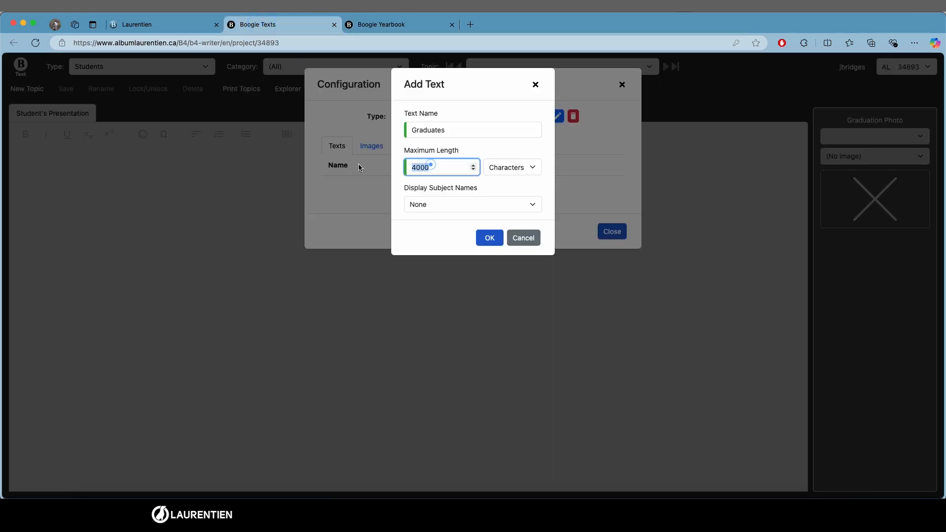
{"action": "type", "text": "11"}
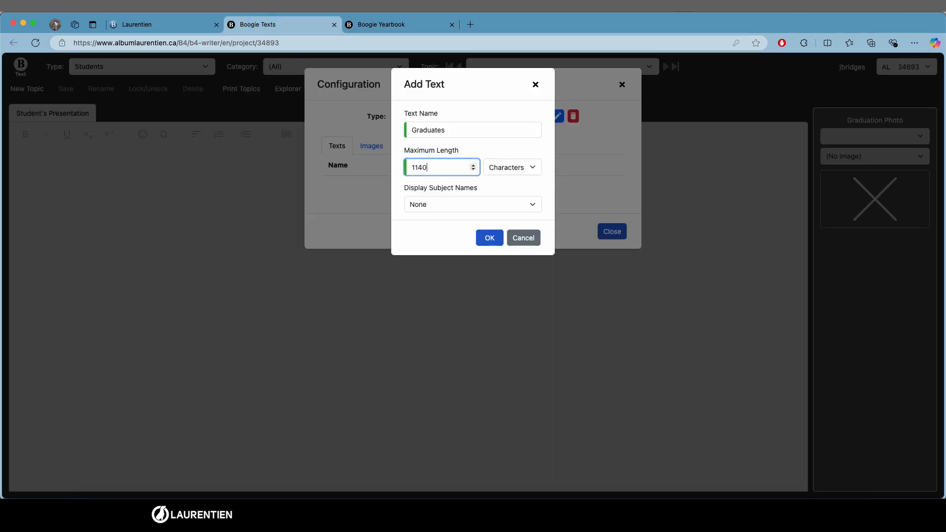
{"action": "left_click", "coordinate": [529, 207]}
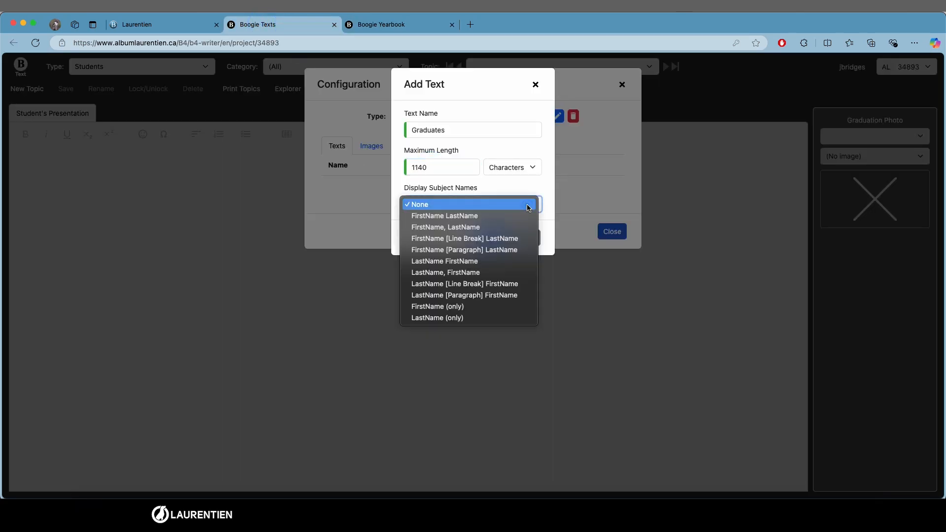
{"action": "left_click", "coordinate": [485, 217]}
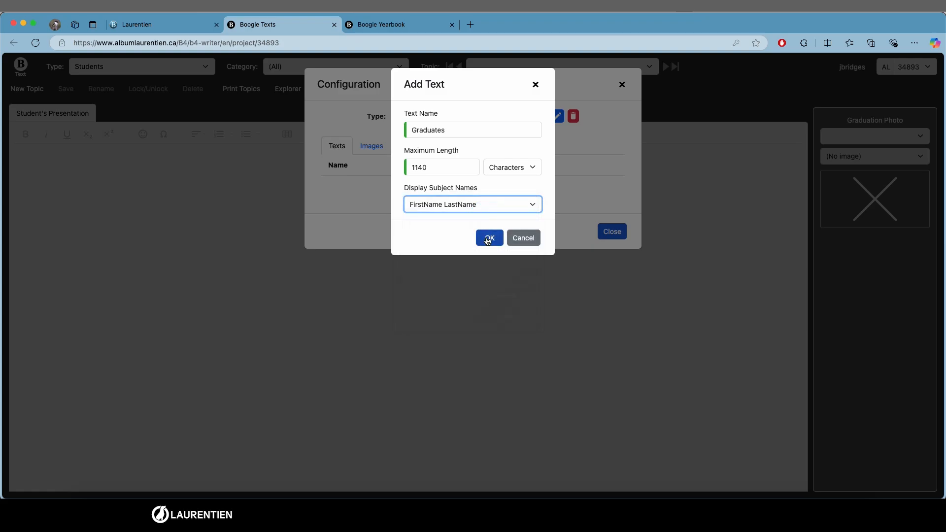
{"action": "left_click", "coordinate": [488, 239]}
Step: Add an image named Graduates to the Graduates type using the Graduates_outdoor folder
{"action": "left_click", "coordinate": [382, 25]}
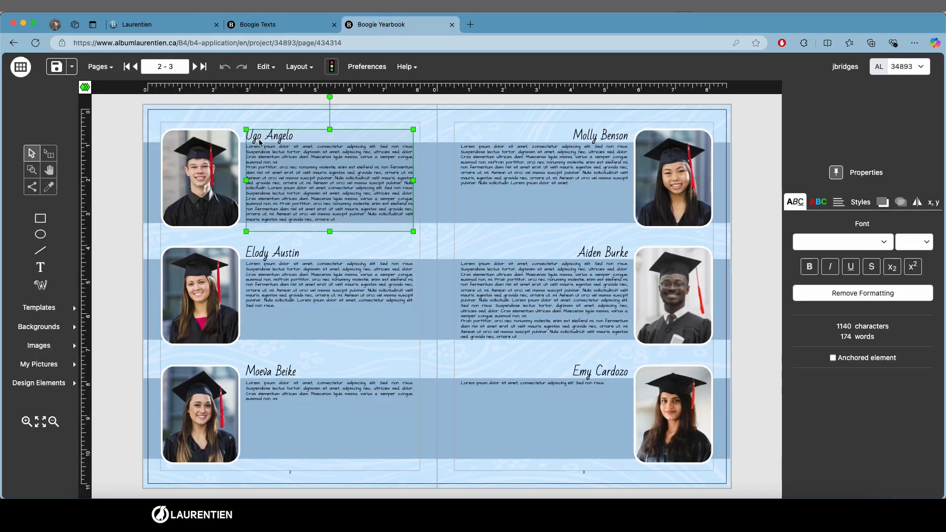
{"action": "left_click", "coordinate": [296, 28]}
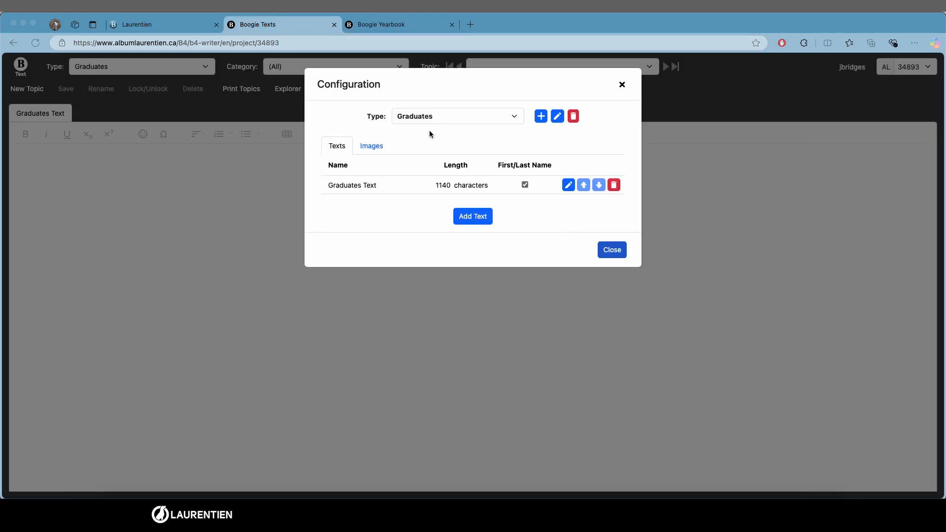
{"action": "left_click", "coordinate": [381, 148]}
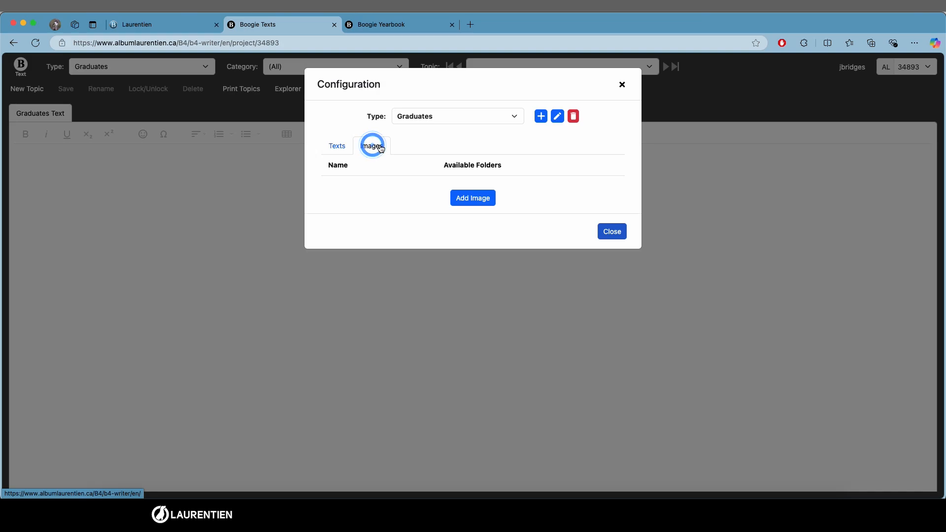
{"action": "left_click", "coordinate": [466, 199]}
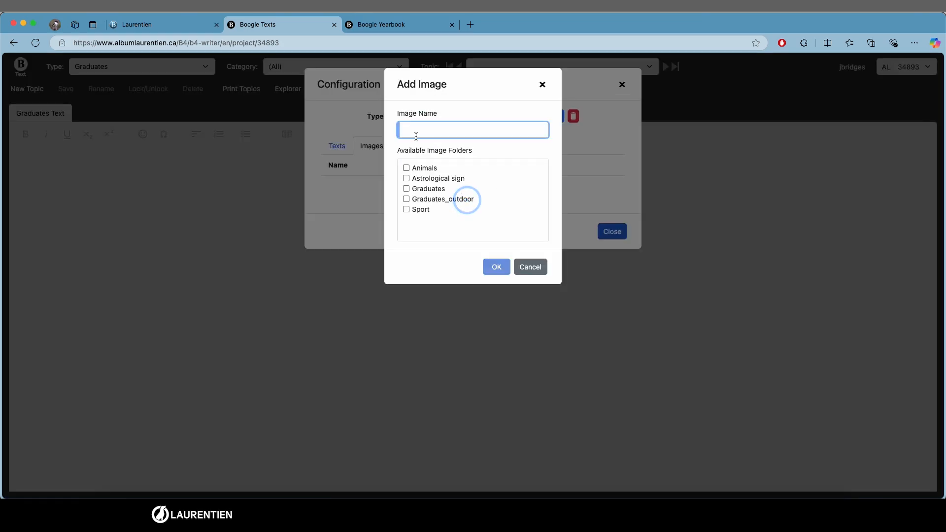
{"action": "type", "text": "Graduates"}
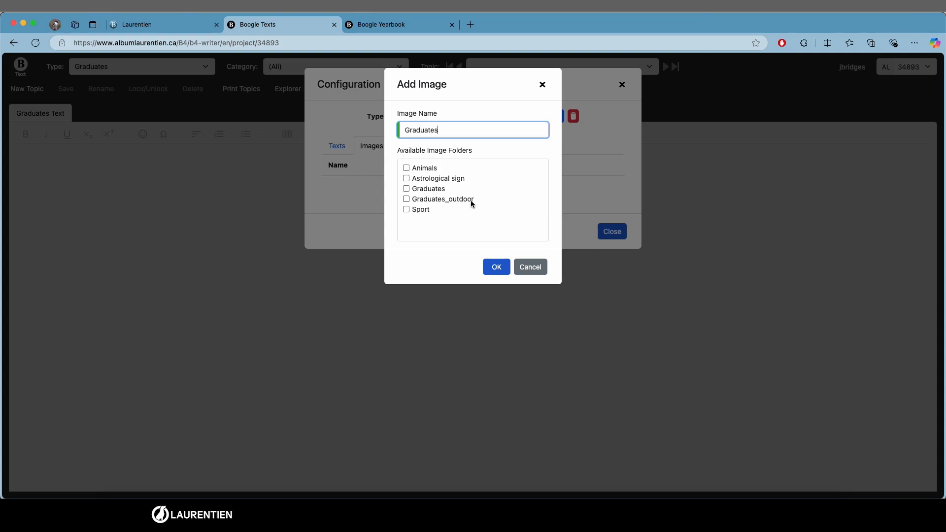
{"action": "left_click", "coordinate": [406, 199]}
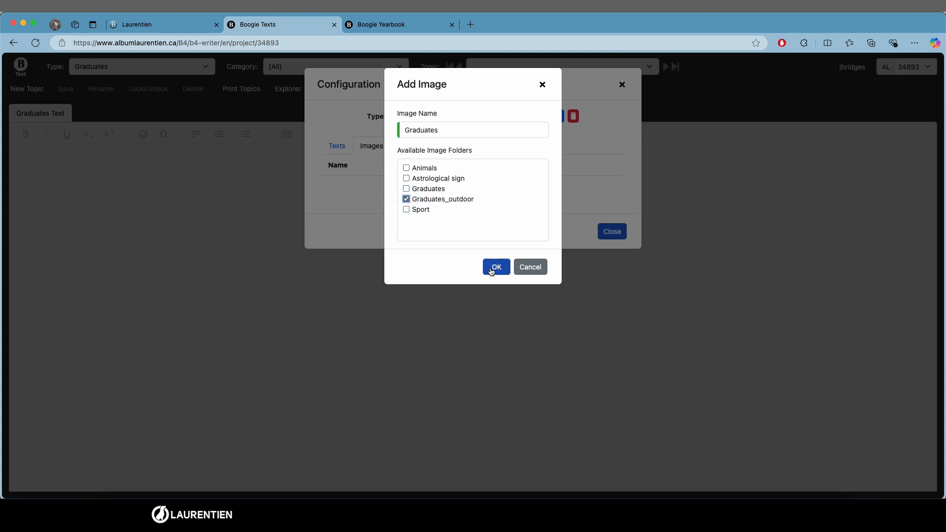
{"action": "left_click", "coordinate": [496, 266]}
Step: Examine the Graduates_outdoor photos in the yearbook's picture panel beside a graduate's portrait
{"action": "left_click", "coordinate": [394, 24]}
{"action": "left_click", "coordinate": [363, 188]}
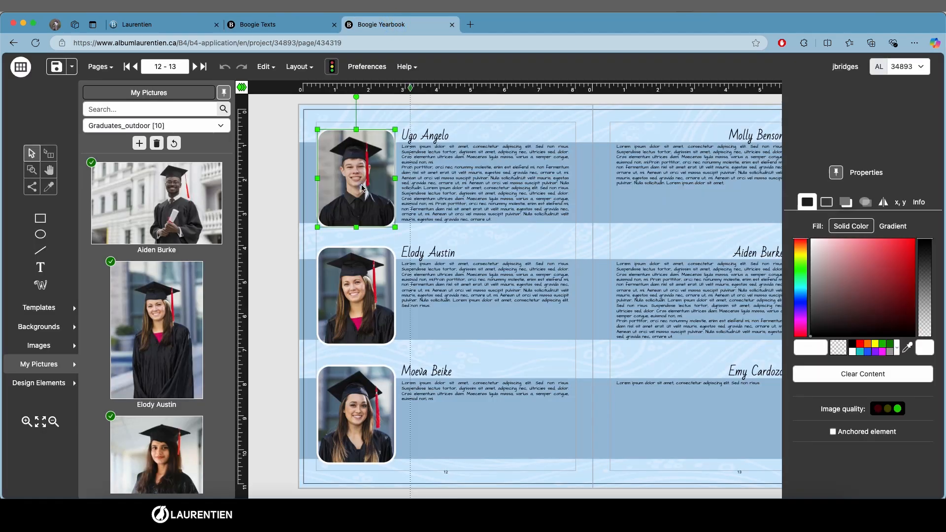
{"action": "scroll", "coordinate": [178, 215], "scroll_direction": "down", "scroll_amount": 5}
{"action": "scroll", "coordinate": [179, 215], "scroll_direction": "up", "scroll_amount": 5}
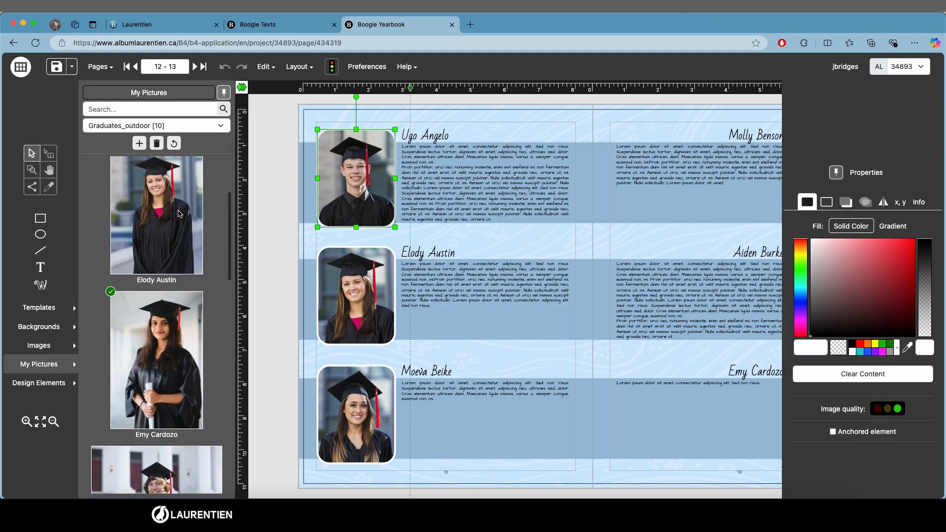
Step: Return to Boogie Texts and close the configuration dialog
{"action": "left_click", "coordinate": [297, 23]}
{"action": "left_click", "coordinate": [554, 213]}
{"action": "left_click", "coordinate": [612, 252]}
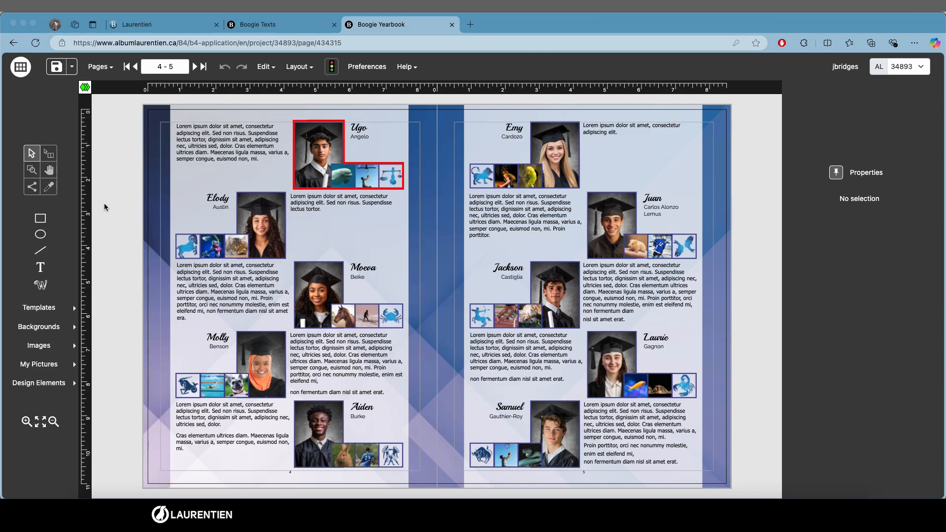
Step: Inspect the name box and the small picture frames beside a graduate on pages 4–5
{"action": "left_click", "coordinate": [266, 139]}
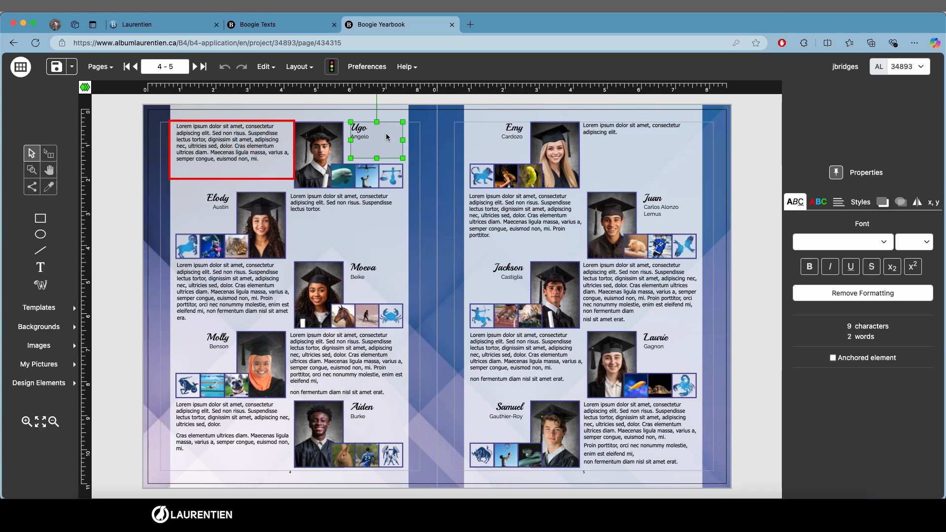
{"action": "left_click", "coordinate": [347, 177]}
{"action": "left_click", "coordinate": [367, 176]}
{"action": "left_click", "coordinate": [391, 176]}
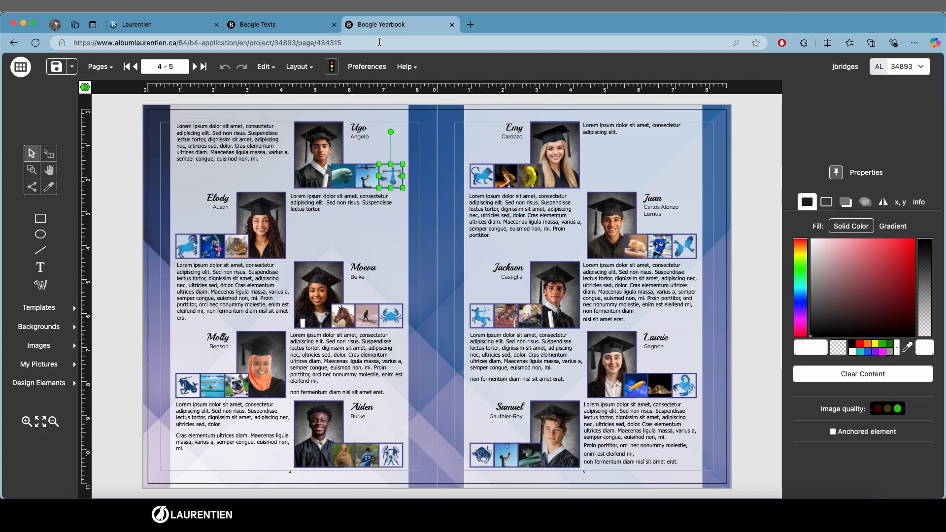
Step: Reopen the configuration and create a new topic type named Graduates_2
{"action": "left_click", "coordinate": [306, 22]}
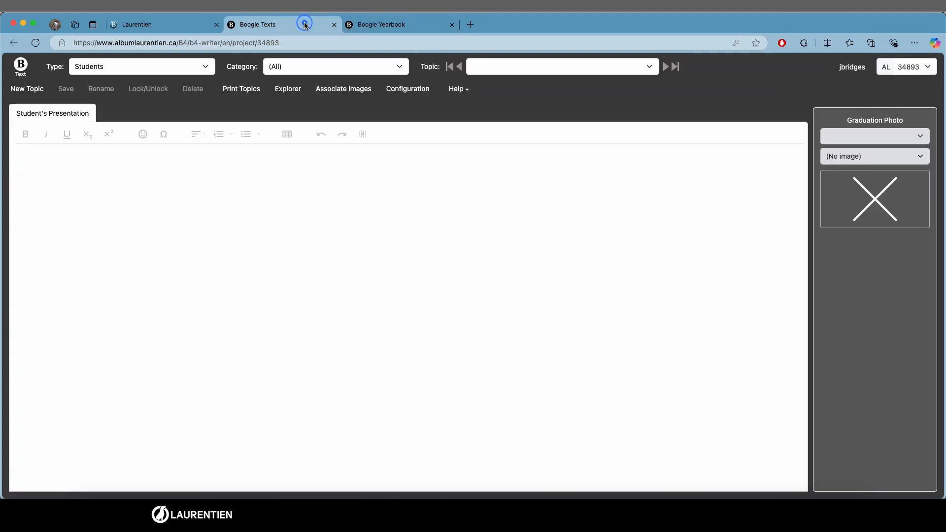
{"action": "left_click", "coordinate": [406, 90]}
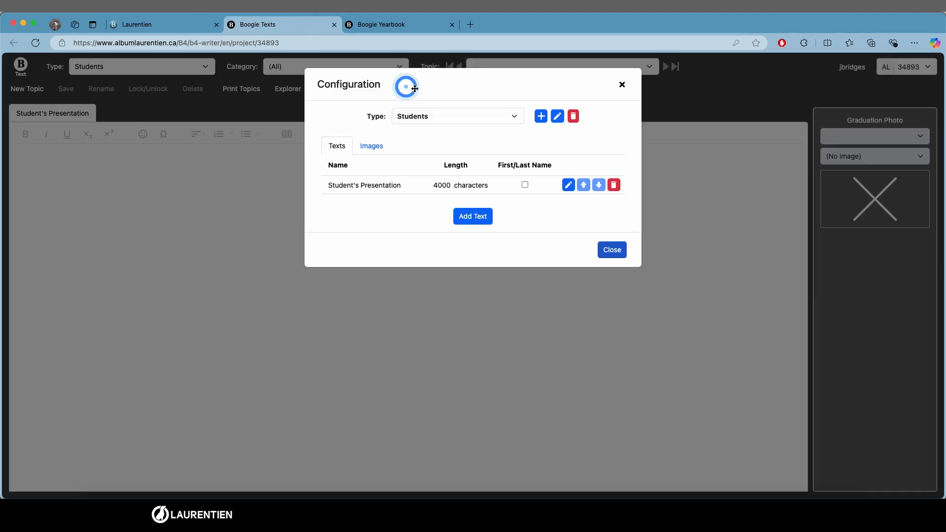
{"action": "left_click", "coordinate": [541, 117]}
{"action": "type", "text": "Graduates_2"}
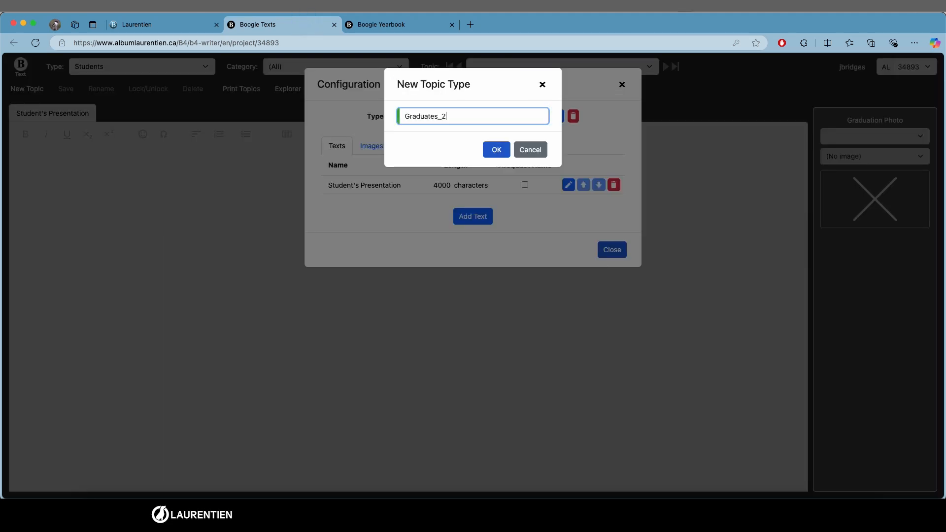
{"action": "left_click", "coordinate": [497, 150]}
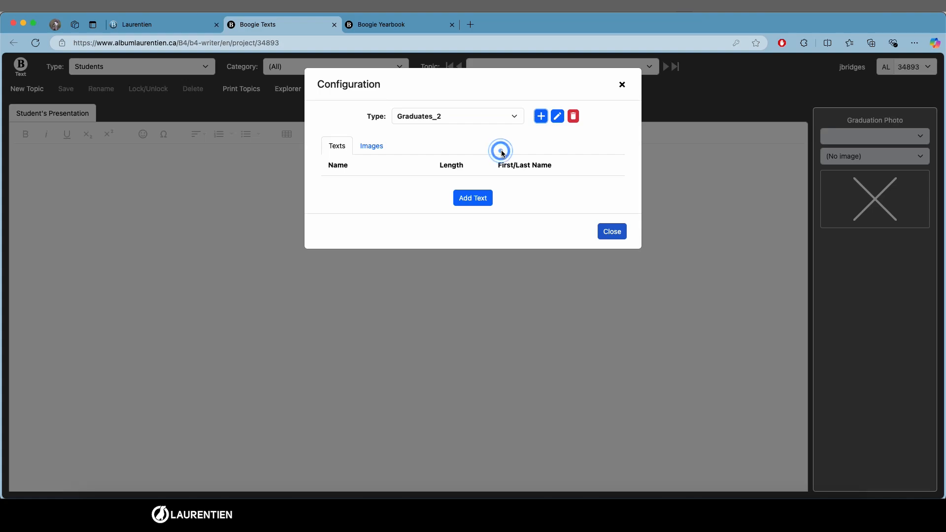
Step: Start adding a text to Graduates_2 and name it Text_Graduates
{"action": "left_click", "coordinate": [474, 199]}
{"action": "type", "text": "Te"}
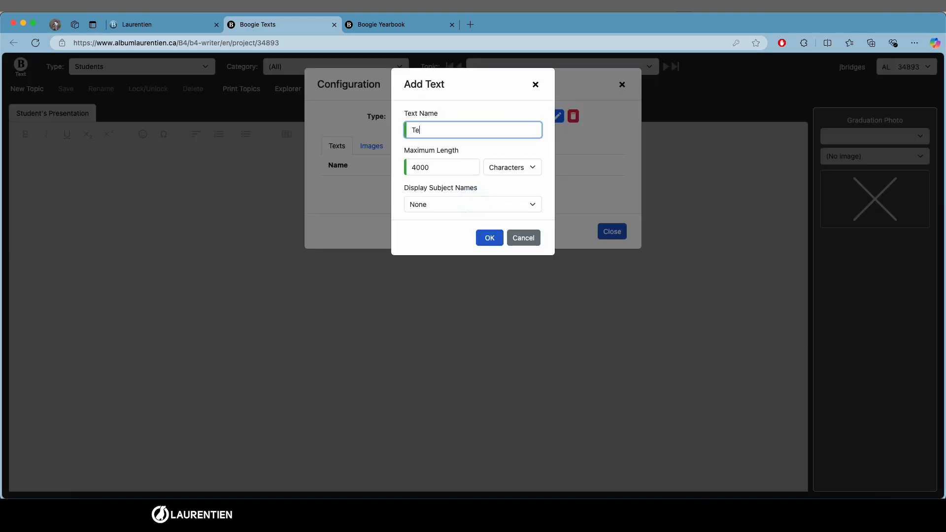
{"action": "type", "text": "xt_Graduates"}
Step: Select a graduate's paragraph on pages 4–5 of the yearbook to check its character count
{"action": "left_click", "coordinate": [402, 20]}
{"action": "left_click", "coordinate": [274, 154]}
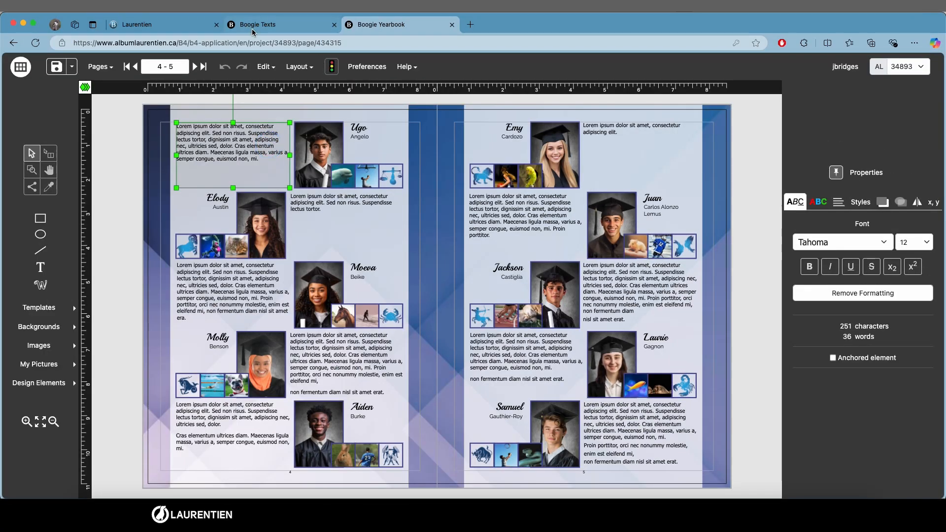
{"action": "left_click", "coordinate": [274, 25]}
Step: Set the Text_Graduates maximum length to 251 characters and confirm
{"action": "left_click", "coordinate": [442, 167]}
{"action": "double_click", "coordinate": [443, 167]}
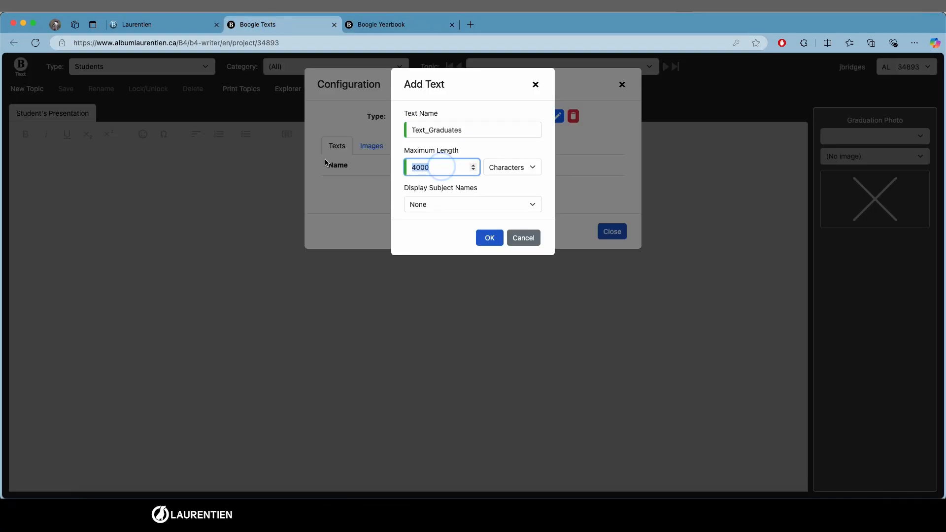
{"action": "type", "text": "251"}
{"action": "left_click", "coordinate": [491, 237]}
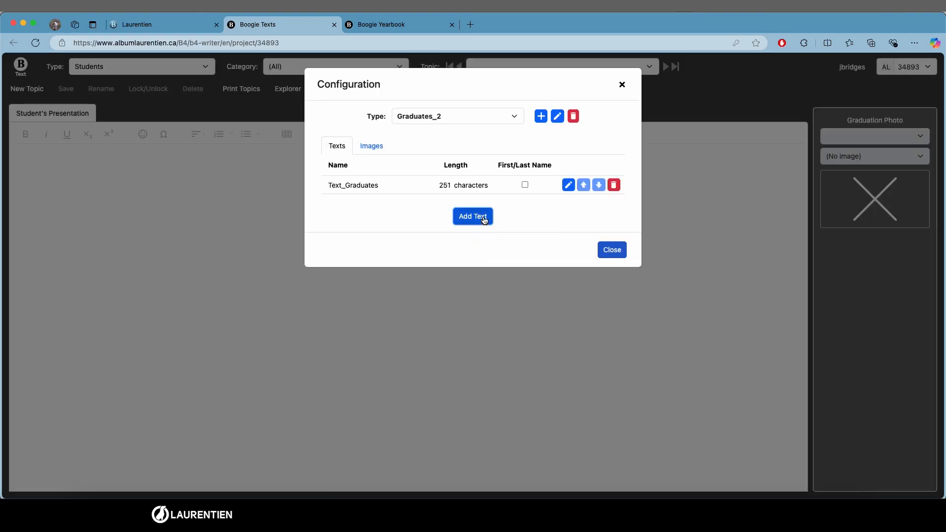
Step: Add a text named FirstName LastName to Graduates_2 with maximum length 0 characters and subject names shown as FirstName [Paragraph] LastName
{"action": "left_click", "coordinate": [483, 220]}
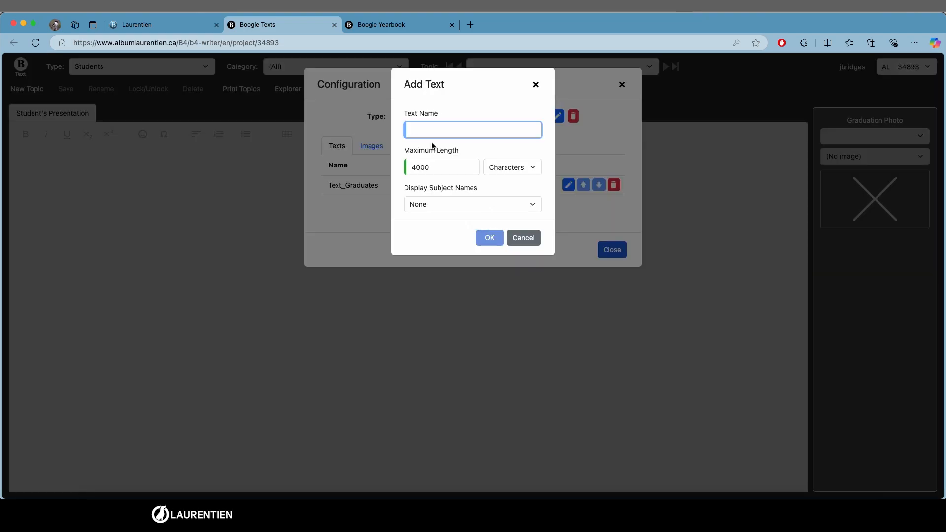
{"action": "type", "text": "FirstName LastName"}
{"action": "double_click", "coordinate": [433, 164]}
{"action": "type", "text": "0"}
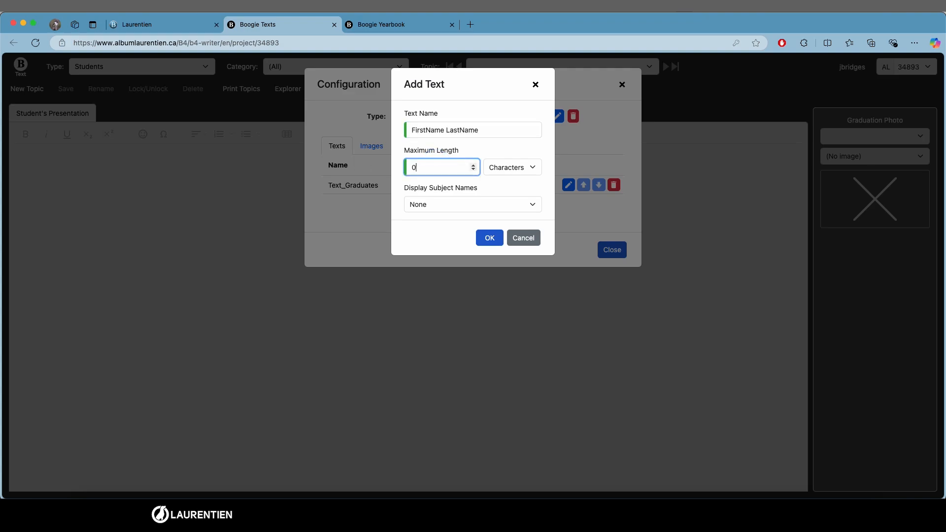
{"action": "left_click", "coordinate": [531, 207]}
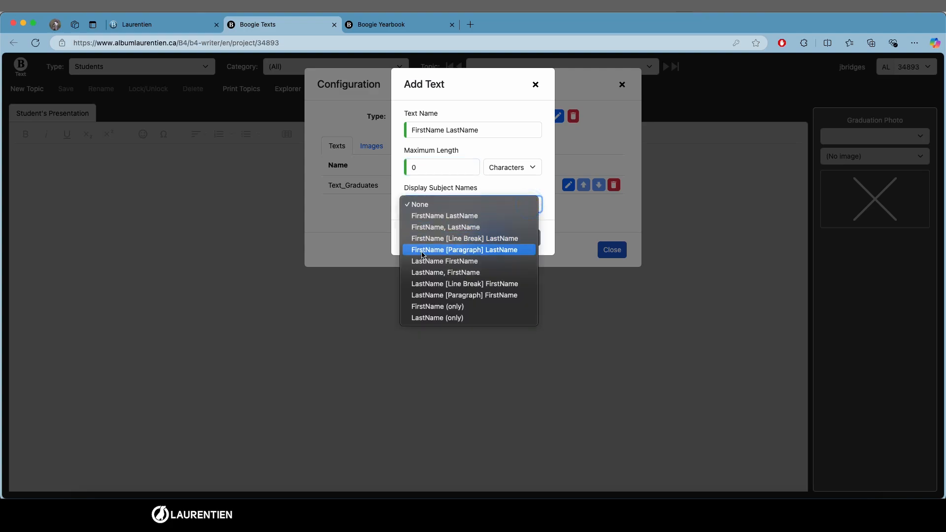
{"action": "left_click", "coordinate": [522, 250]}
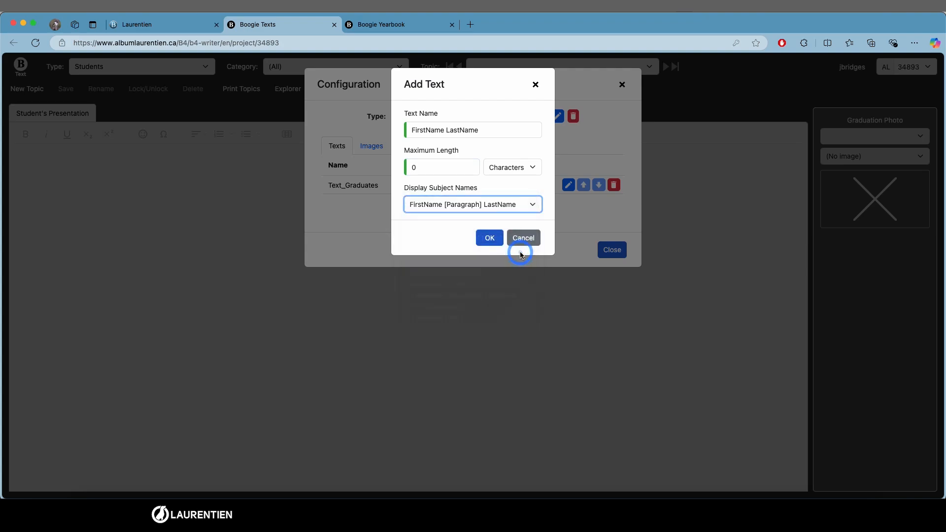
{"action": "left_click", "coordinate": [490, 239]}
Step: Check the graduate's name text box on the yearbook spread in the other tab
{"action": "left_click", "coordinate": [388, 25]}
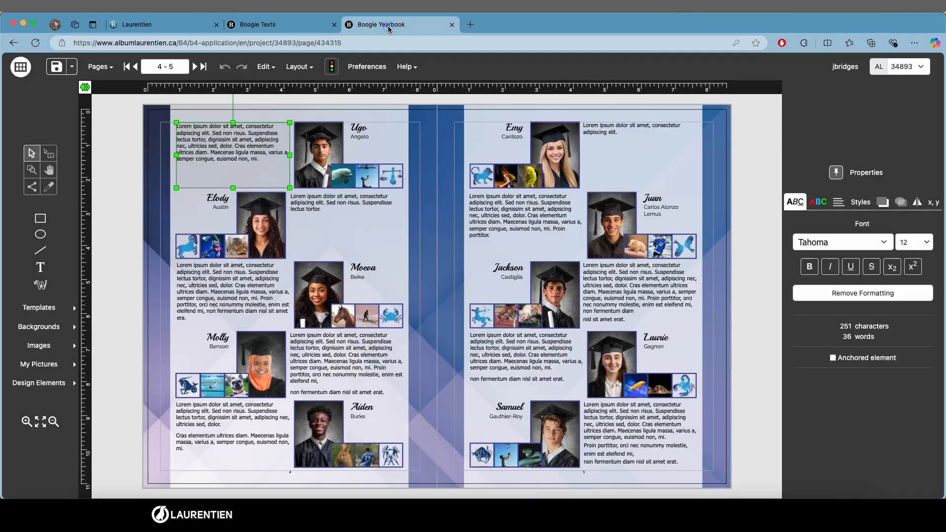
{"action": "left_click", "coordinate": [355, 134]}
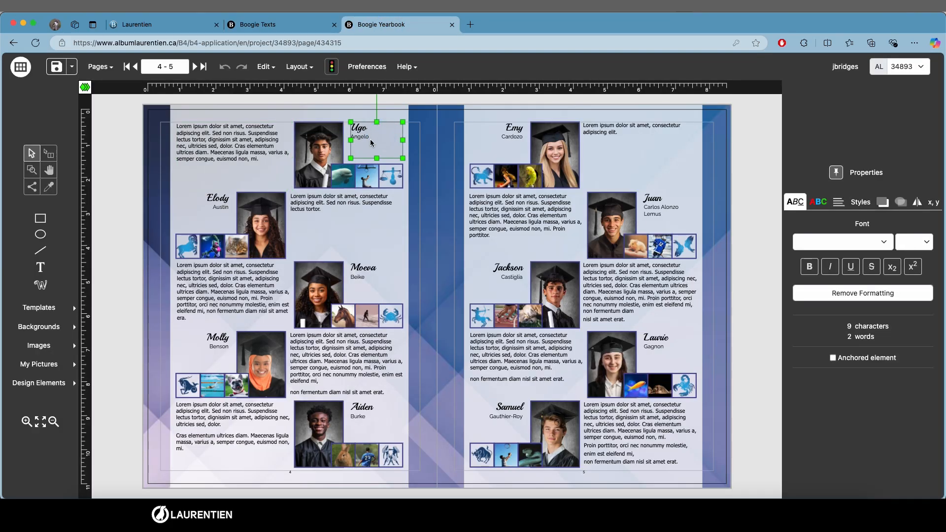
{"action": "left_click", "coordinate": [299, 26]}
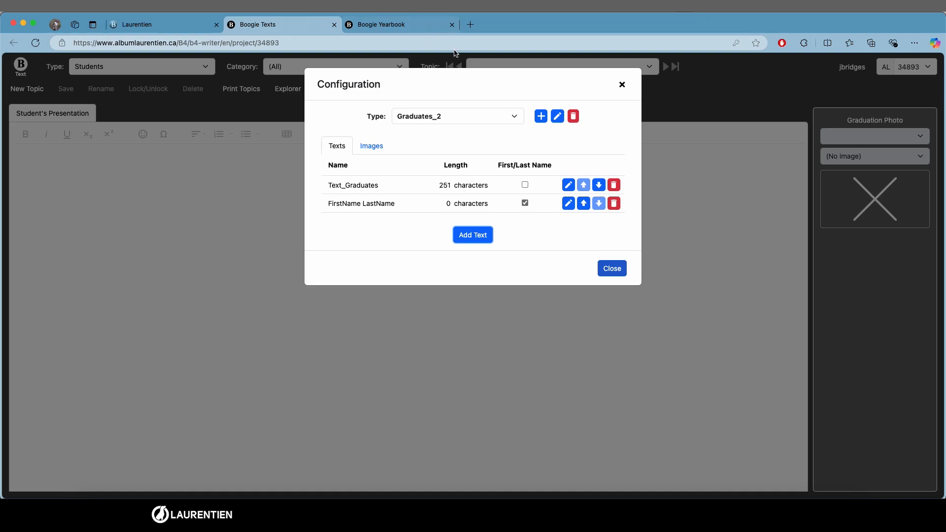
Step: Add an image named Graduates to Graduates_2, using the Graduates folder, after checking the graduate photo frame in the yearbook
{"action": "left_click", "coordinate": [364, 144]}
{"action": "left_click", "coordinate": [389, 22]}
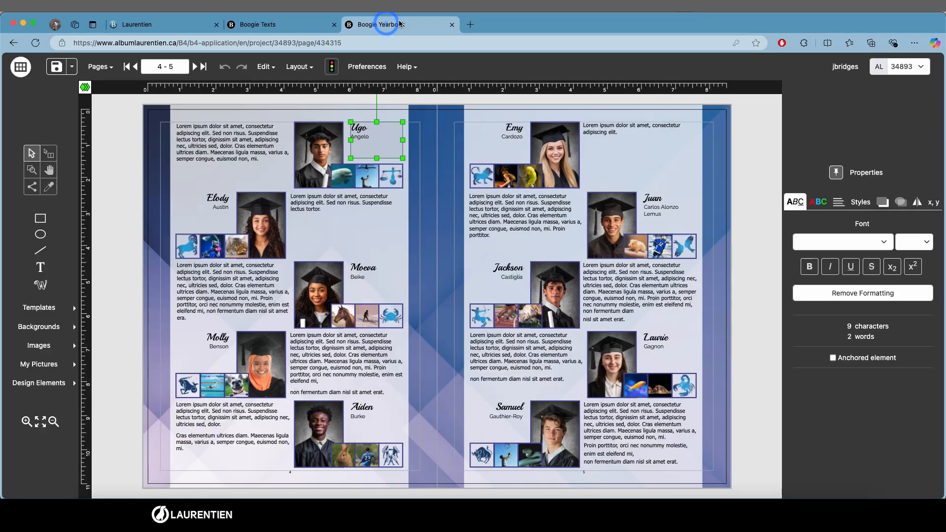
{"action": "left_click", "coordinate": [332, 133]}
{"action": "left_click", "coordinate": [391, 177]}
{"action": "left_click", "coordinate": [270, 22]}
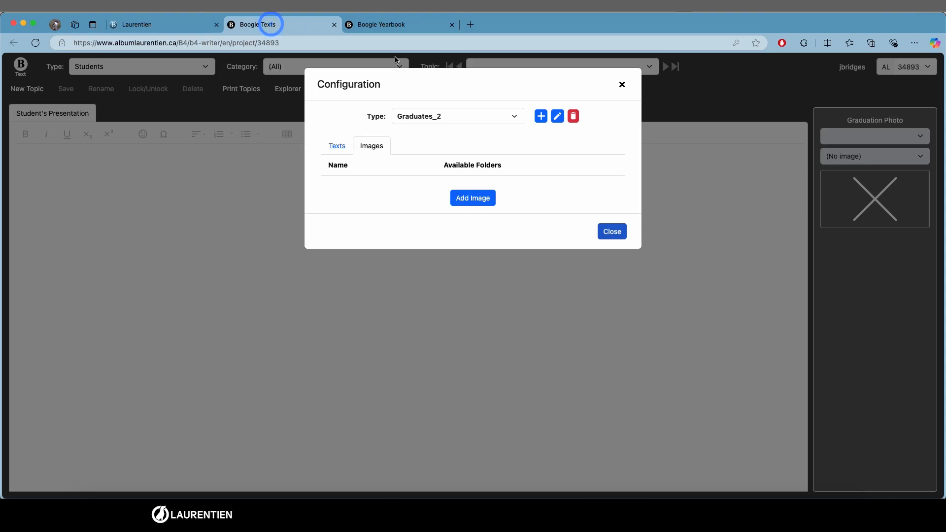
{"action": "left_click", "coordinate": [466, 200]}
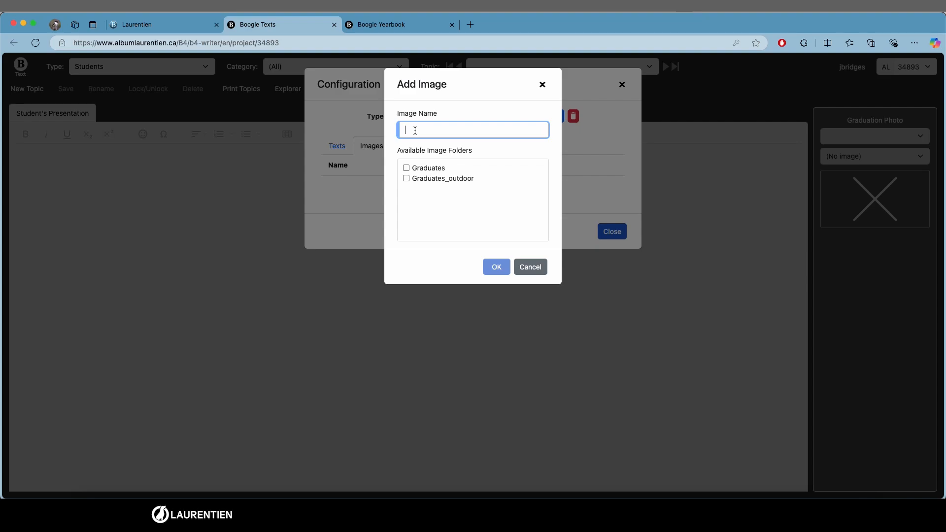
{"action": "type", "text": "Gra"}
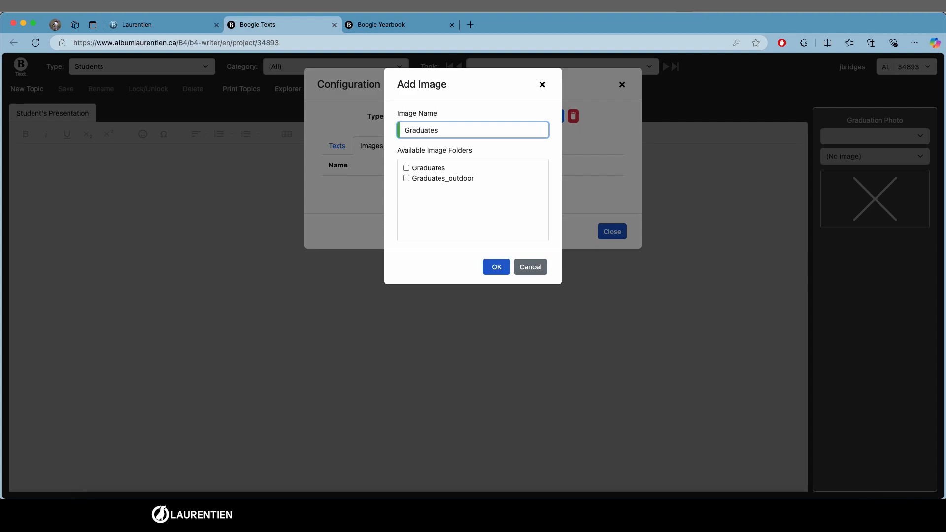
{"action": "type", "text": "duates"}
{"action": "left_click", "coordinate": [407, 168]}
{"action": "left_click", "coordinate": [495, 267]}
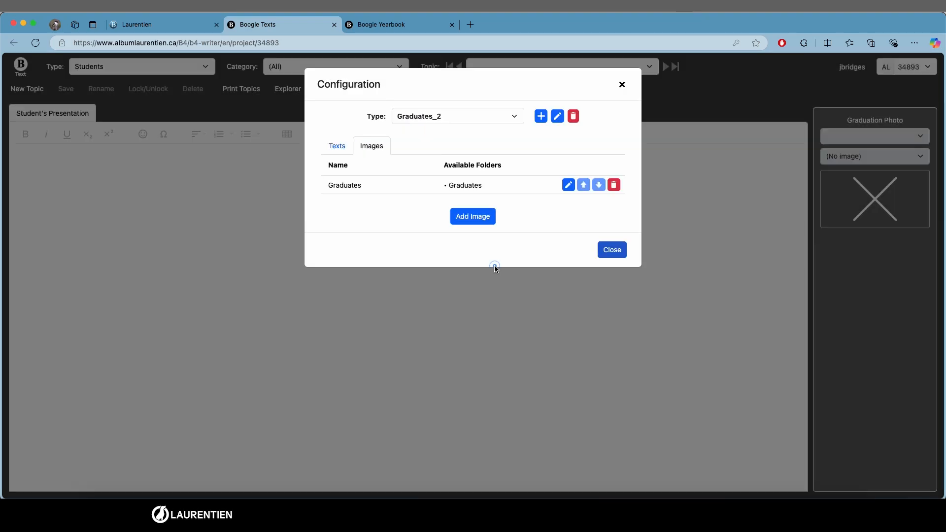
Step: Add an image named Animal linked to the Animals folder
{"action": "left_click", "coordinate": [458, 218]}
{"action": "type", "text": "Animal"}
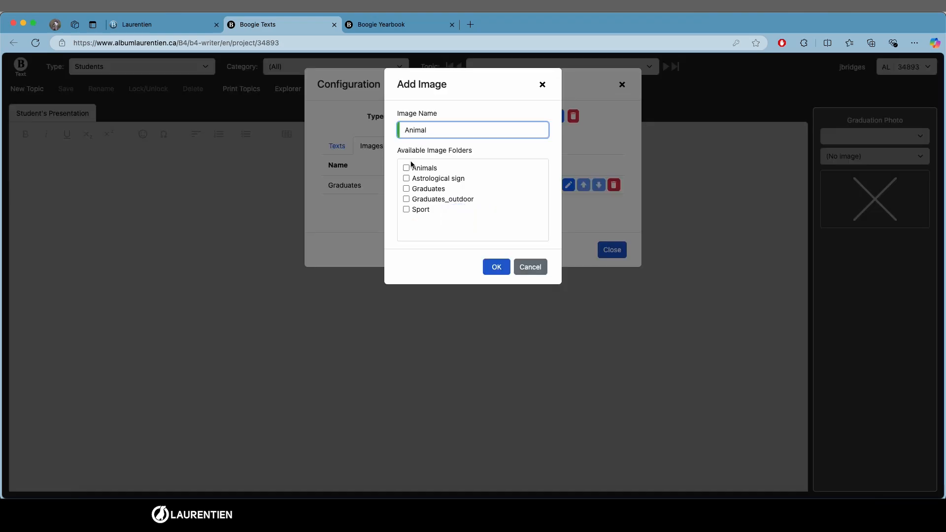
{"action": "left_click", "coordinate": [407, 168]}
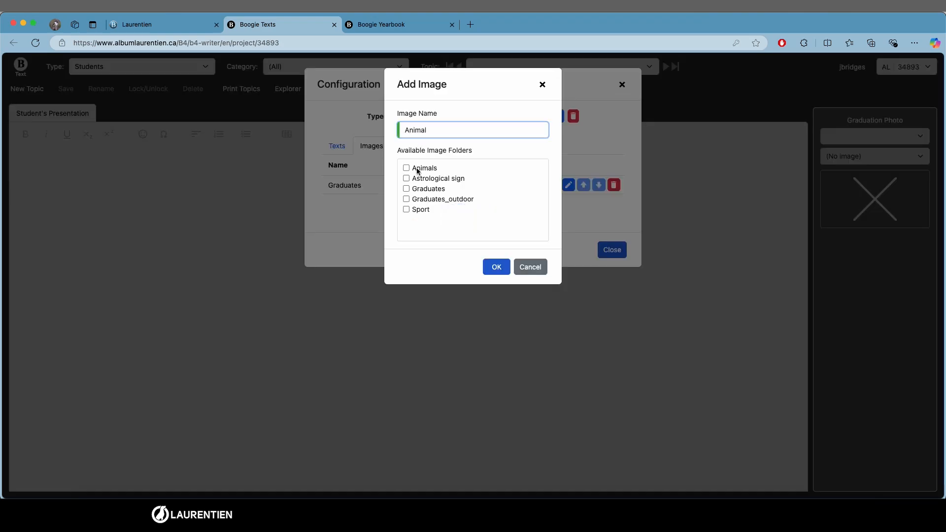
{"action": "left_click", "coordinate": [497, 266]}
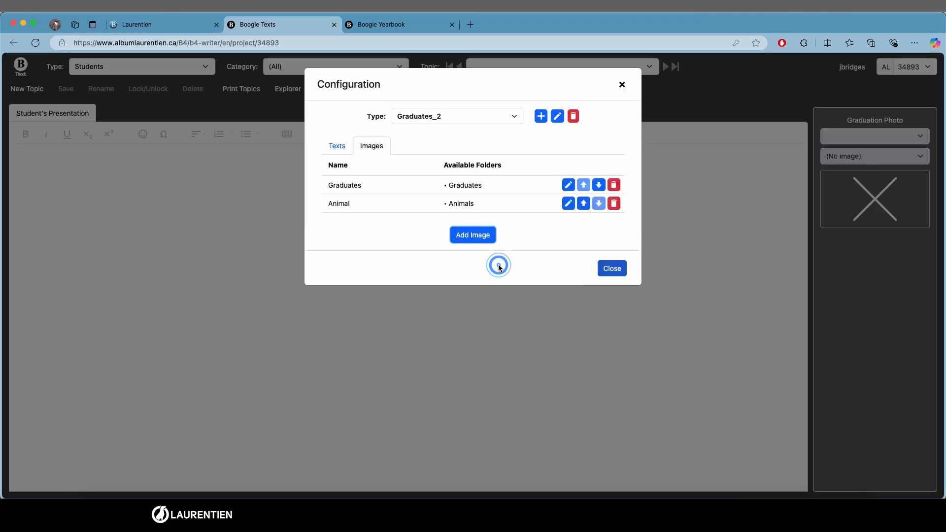
Step: Add an image named Sport linked to the Sport folder
{"action": "left_click", "coordinate": [474, 235]}
{"action": "type", "text": "Sport"}
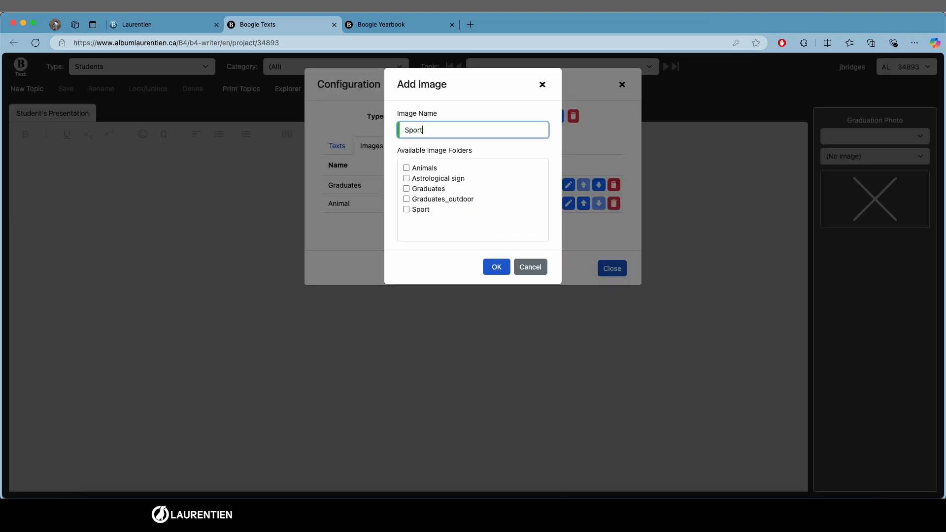
{"action": "left_click", "coordinate": [406, 209]}
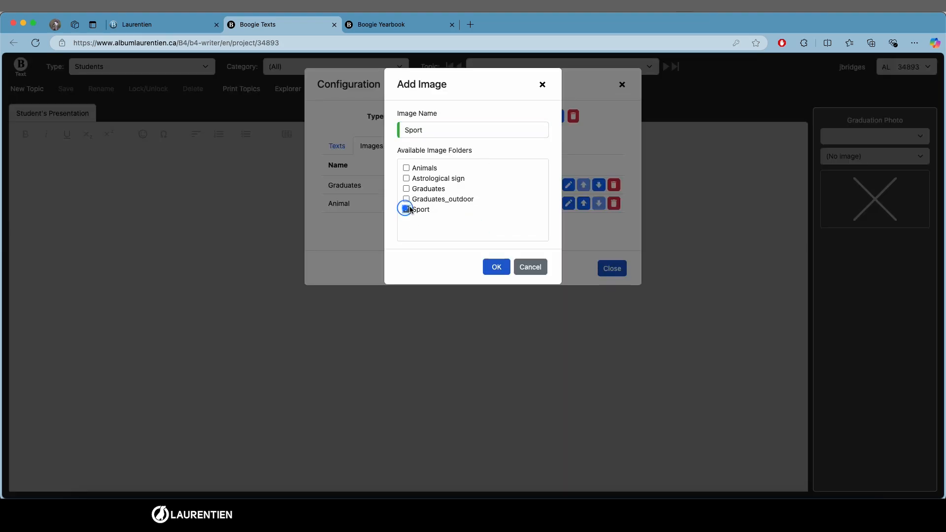
{"action": "left_click", "coordinate": [491, 267]}
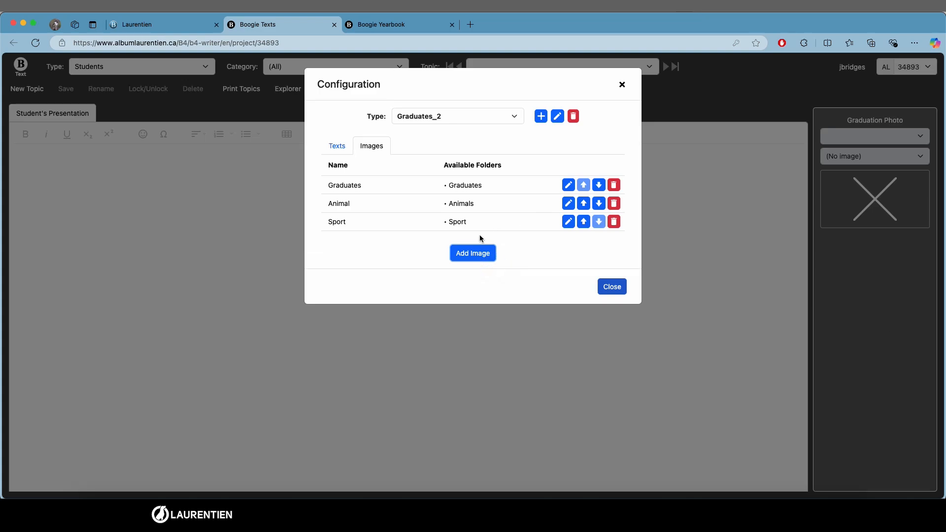
Step: Add an image named Astro sign linked to the Astrological sign folder
{"action": "left_click", "coordinate": [472, 255]}
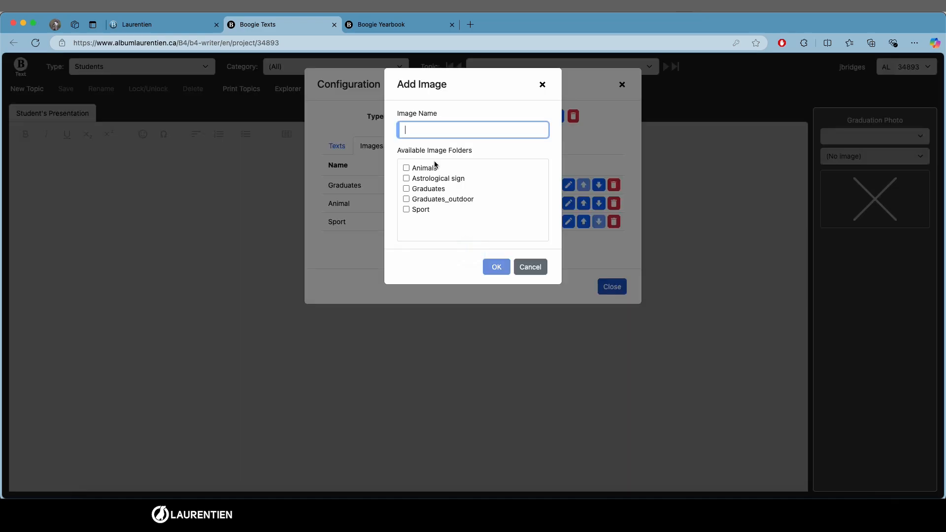
{"action": "type", "text": "Astro sign"}
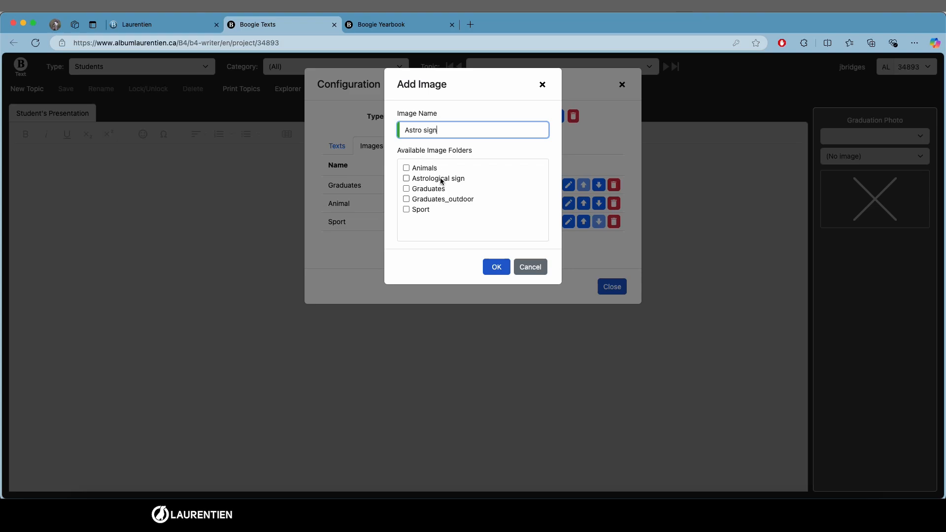
{"action": "left_click", "coordinate": [441, 181]}
{"action": "left_click", "coordinate": [497, 267]}
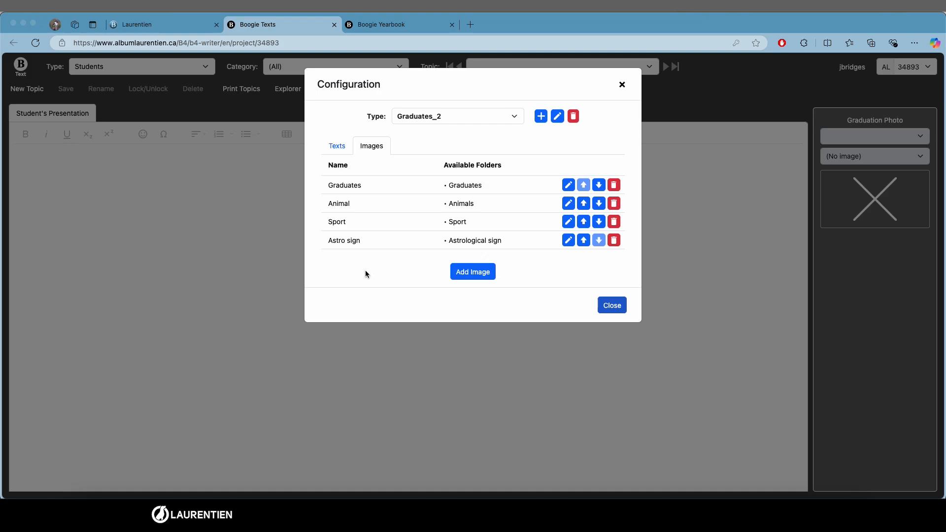
Step: Compare the order of the graduate's small image frames on the yearbook spread with the image list
{"action": "left_click", "coordinate": [385, 25]}
{"action": "left_click", "coordinate": [342, 182]}
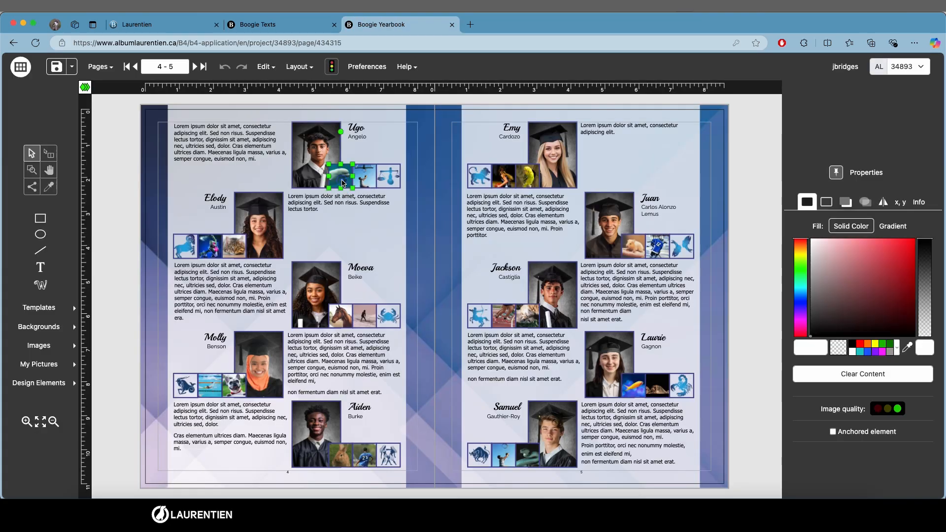
{"action": "left_click", "coordinate": [367, 182]}
{"action": "left_click", "coordinate": [392, 184]}
{"action": "left_click", "coordinate": [265, 26]}
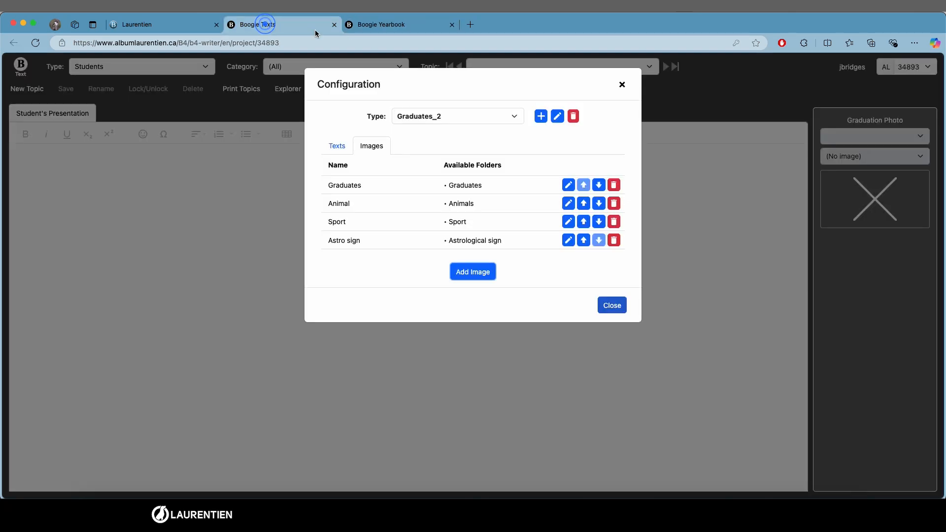
Step: Move Astro sign up two rows in the image list and back down to the last row
{"action": "left_click", "coordinate": [583, 240]}
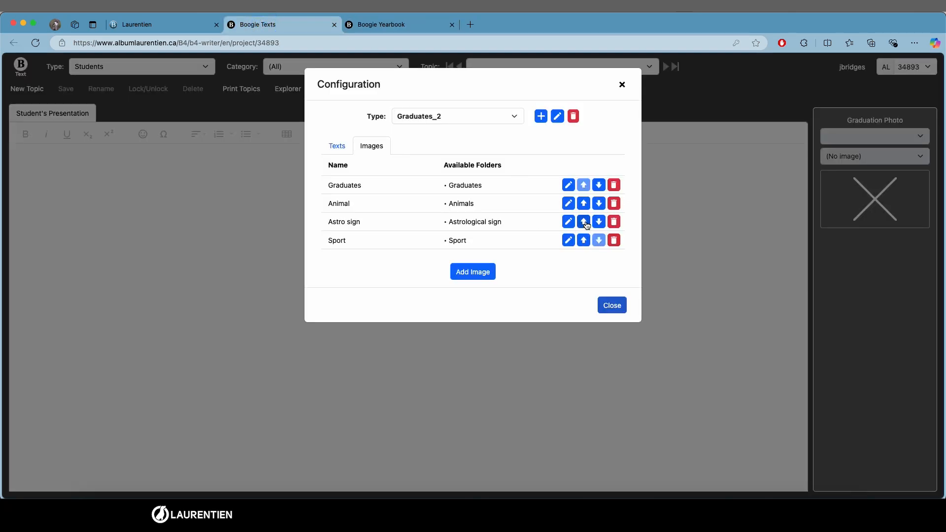
{"action": "left_click", "coordinate": [585, 223]}
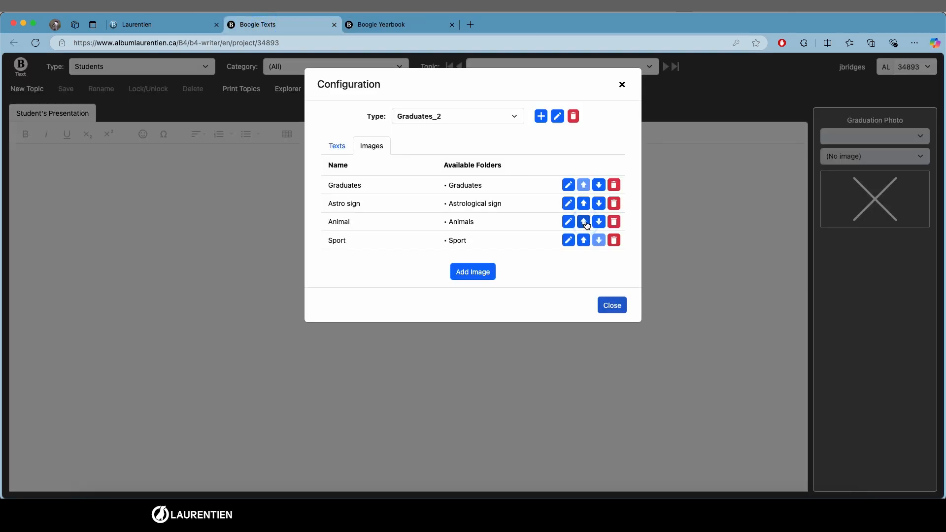
{"action": "left_click", "coordinate": [598, 204]}
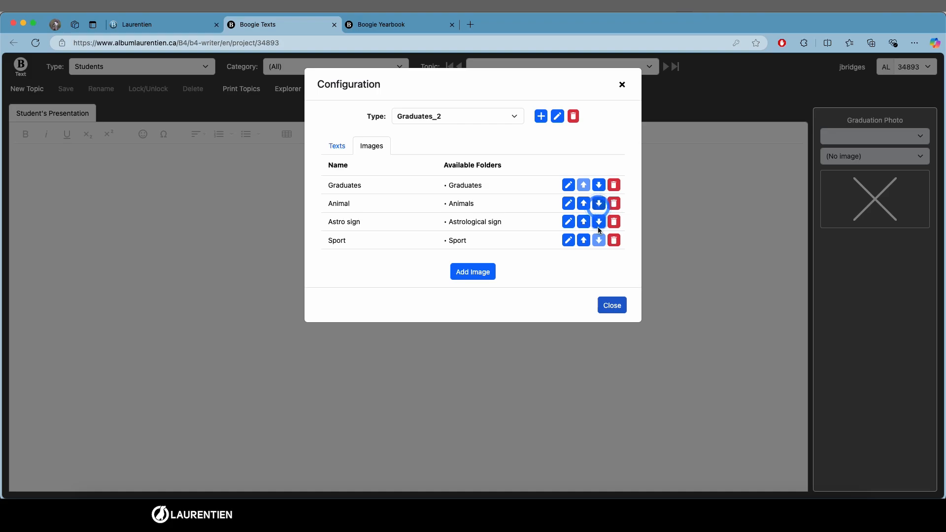
{"action": "left_click", "coordinate": [598, 222]}
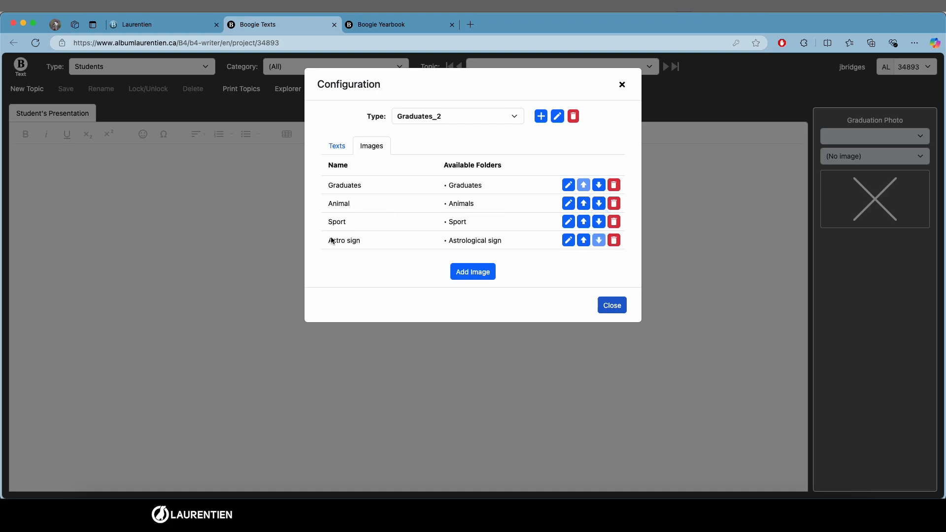
Step: Recheck the yearbook image frames and close the configuration dialog
{"action": "left_click", "coordinate": [386, 26]}
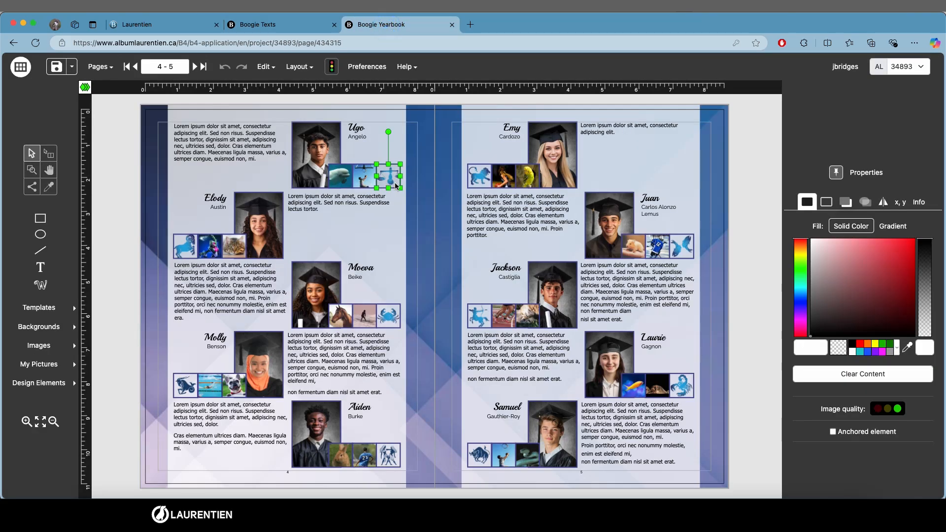
{"action": "left_click", "coordinate": [272, 24]}
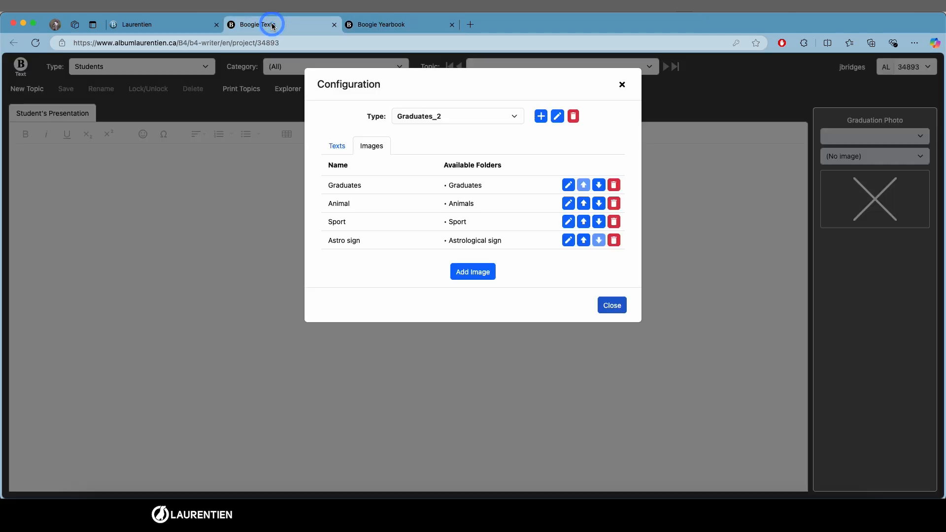
{"action": "left_click", "coordinate": [613, 305]}
{"action": "left_click", "coordinate": [408, 233]}
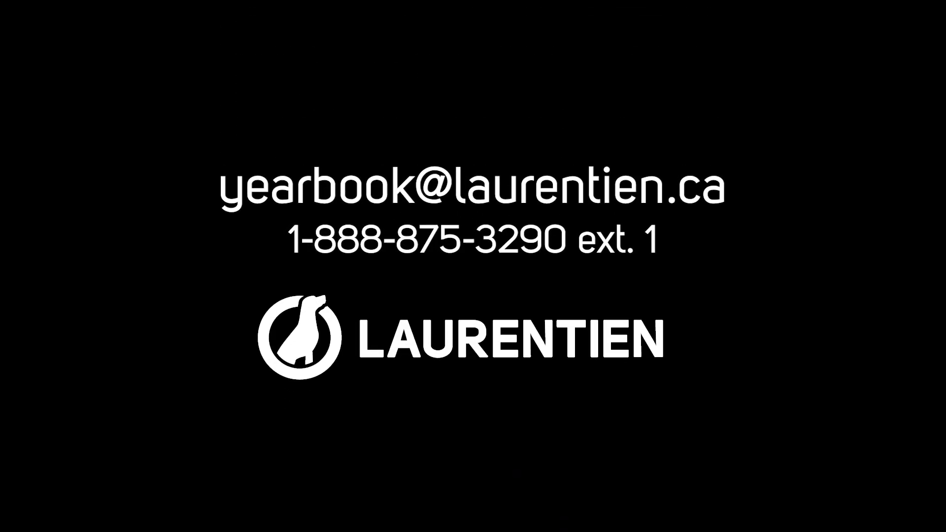